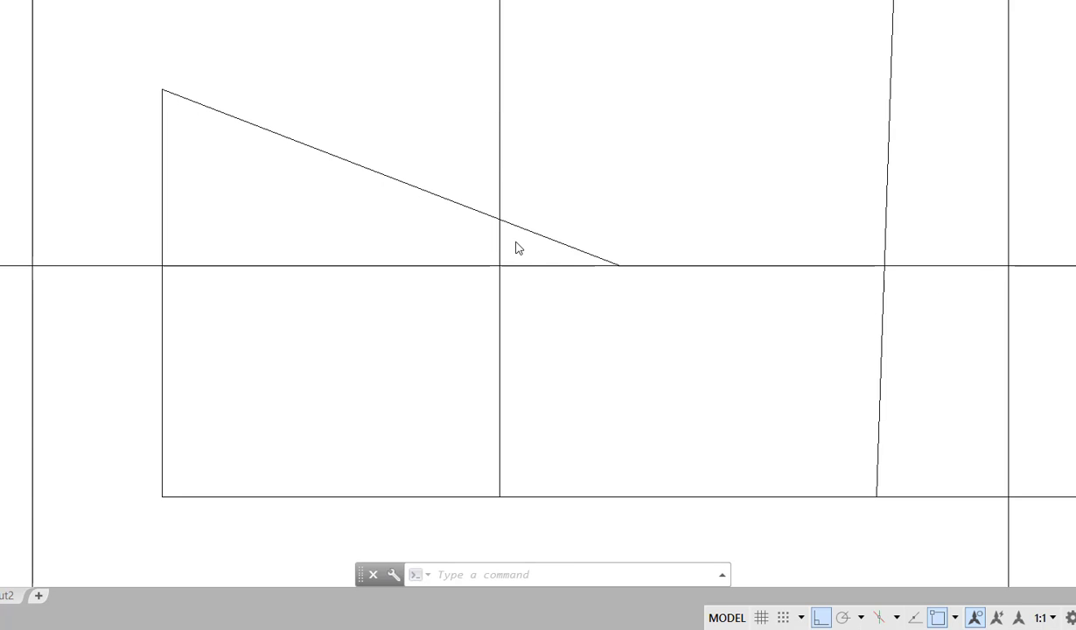
pyautogui.click(625, 265)
pyautogui.click(582, 265)
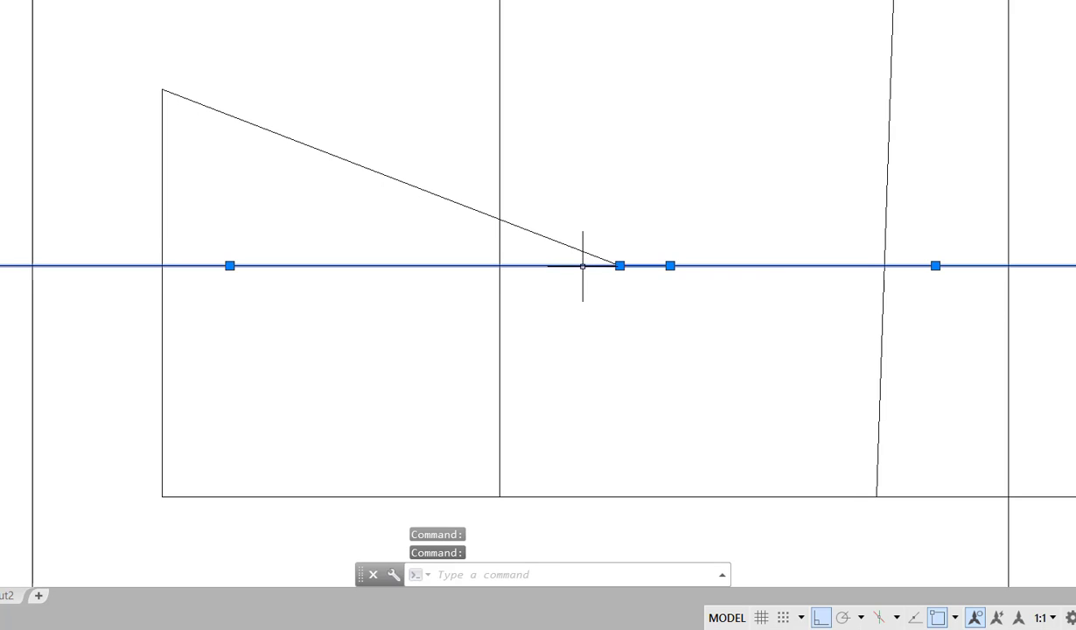
pyautogui.press('Escape')
pyautogui.press('Escape')
pyautogui.press('Escape')
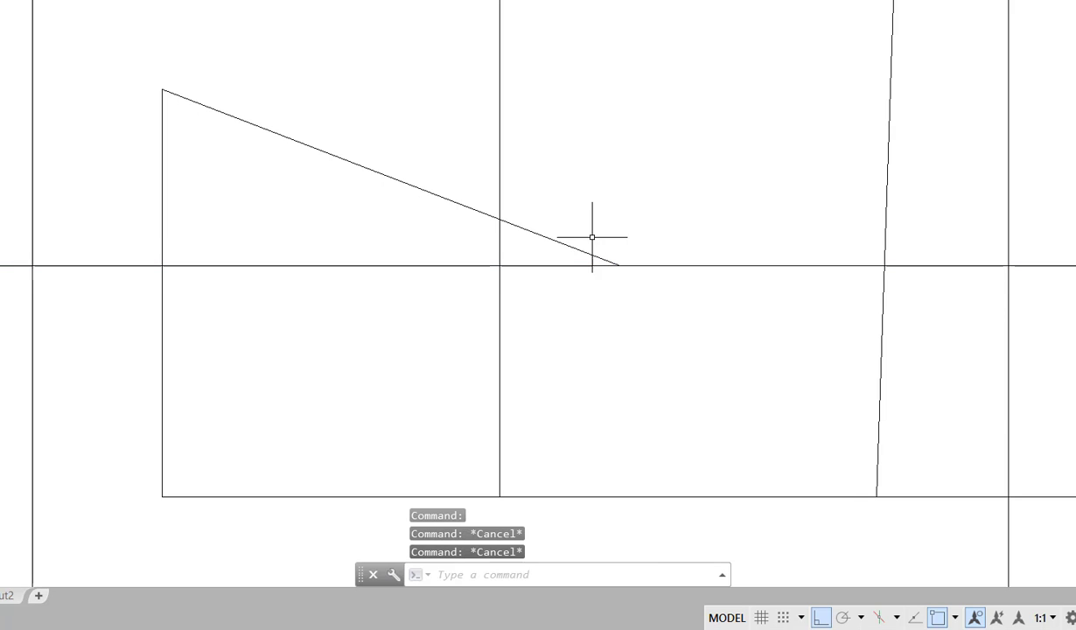
# Delete the vertical line that crosses the sloped line, and undo the deletion
pyautogui.click(500, 253)
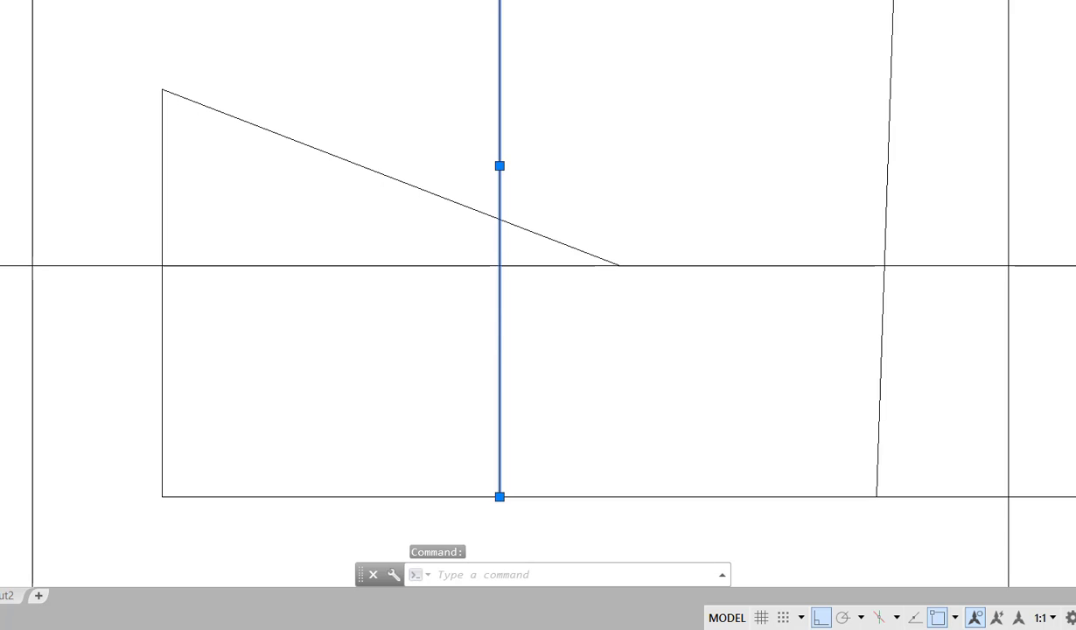
pyautogui.press('Delete')
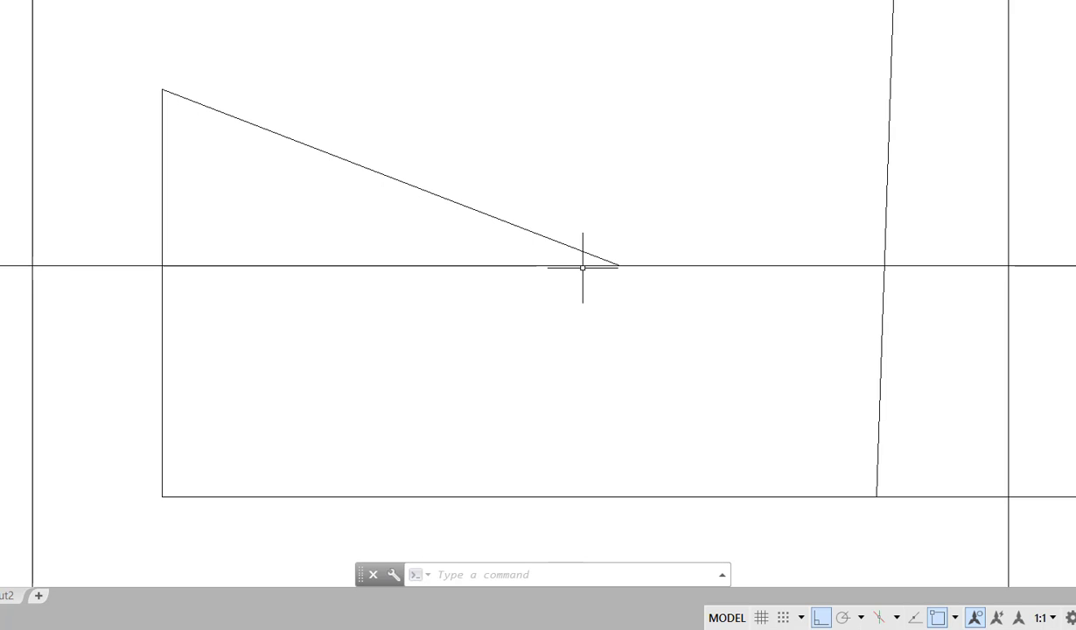
pyautogui.hotkey('ctrl', 'z')
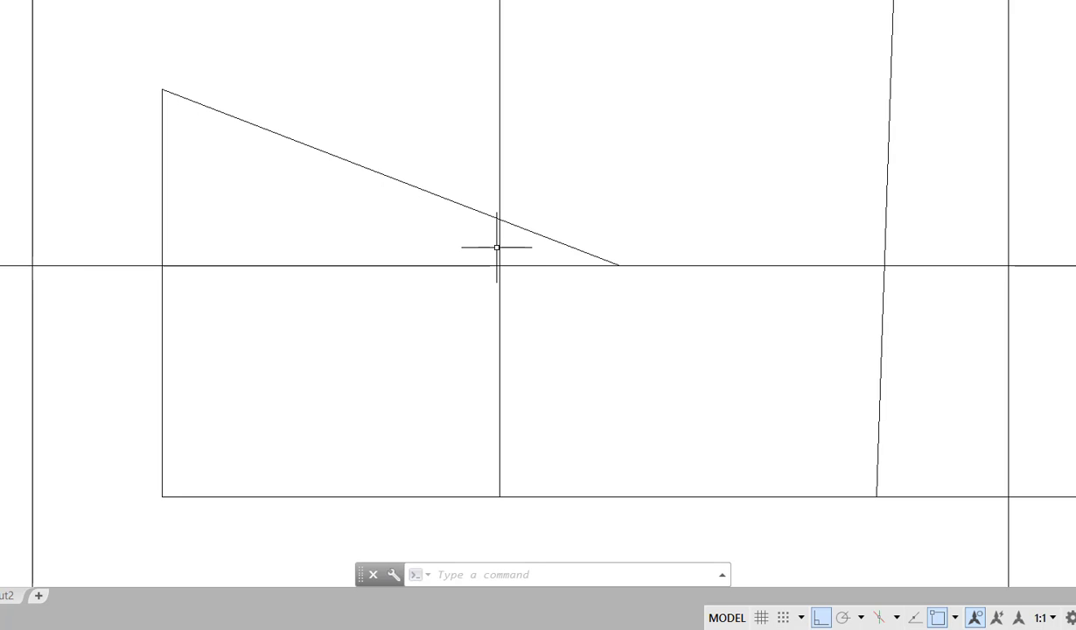
pyautogui.write('TR')
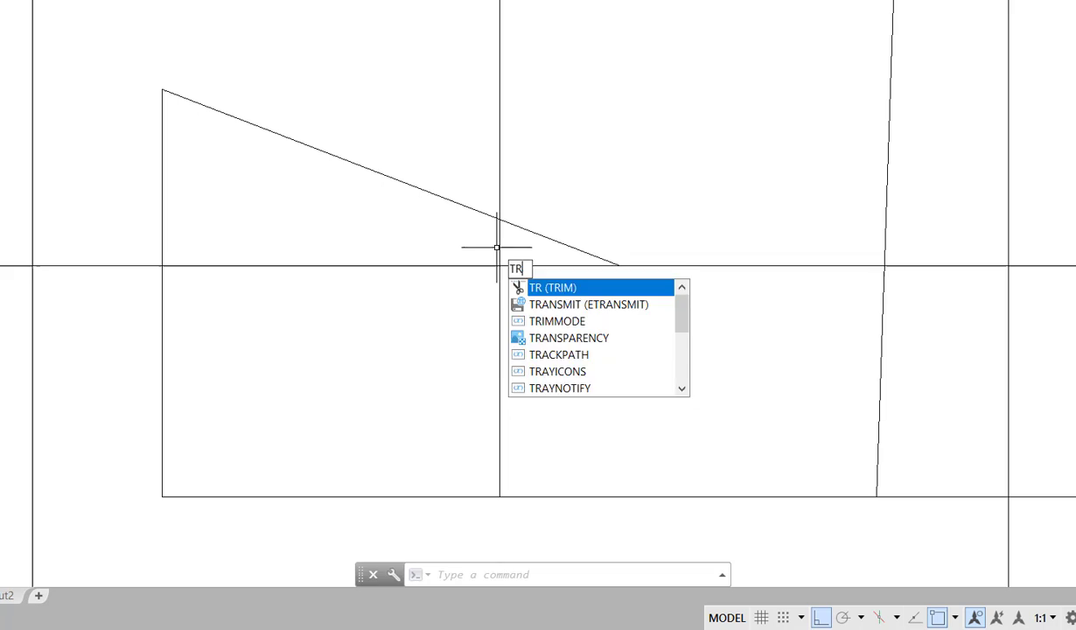
pyautogui.press('Return')
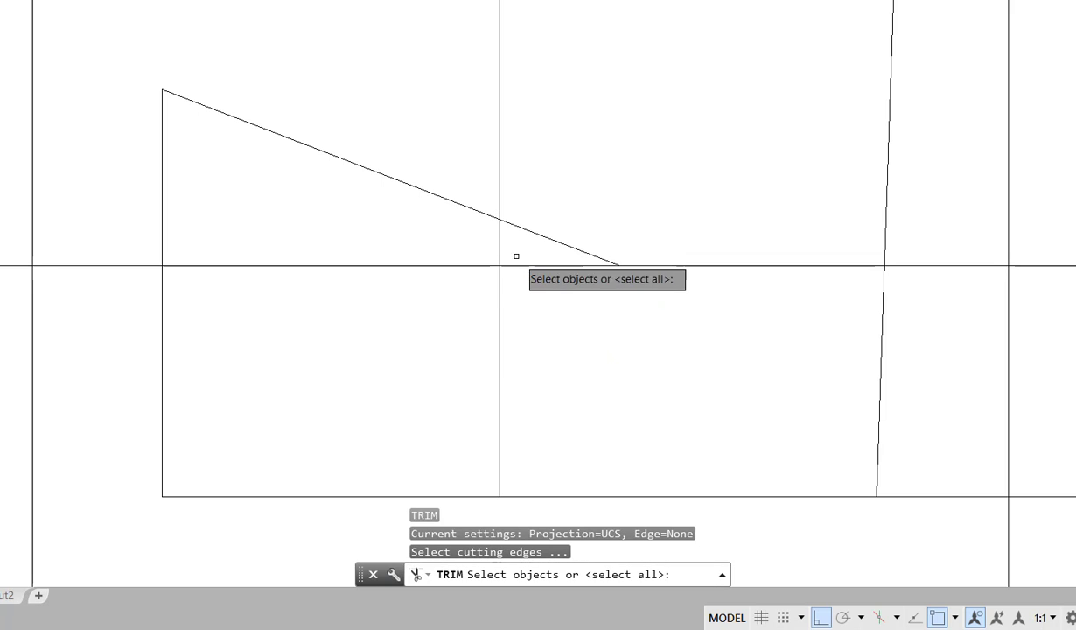
pyautogui.press('Escape')
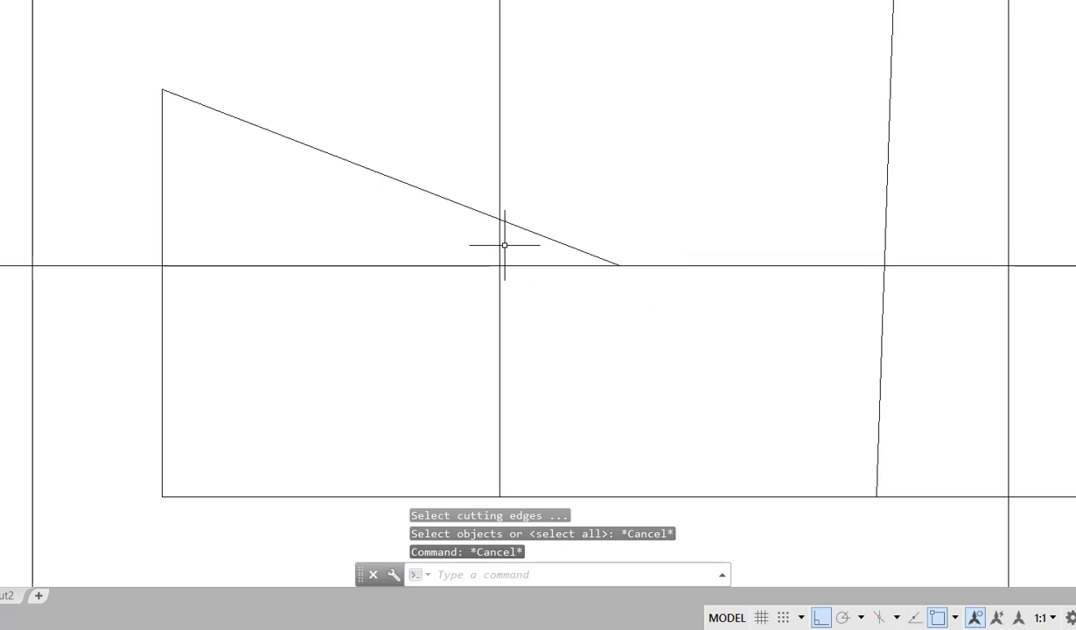
# Trim the piece of the vertical line between the sloped line and the horizontal line, using all objects as cutting edges
pyautogui.write('TR')
pyautogui.press('Return')
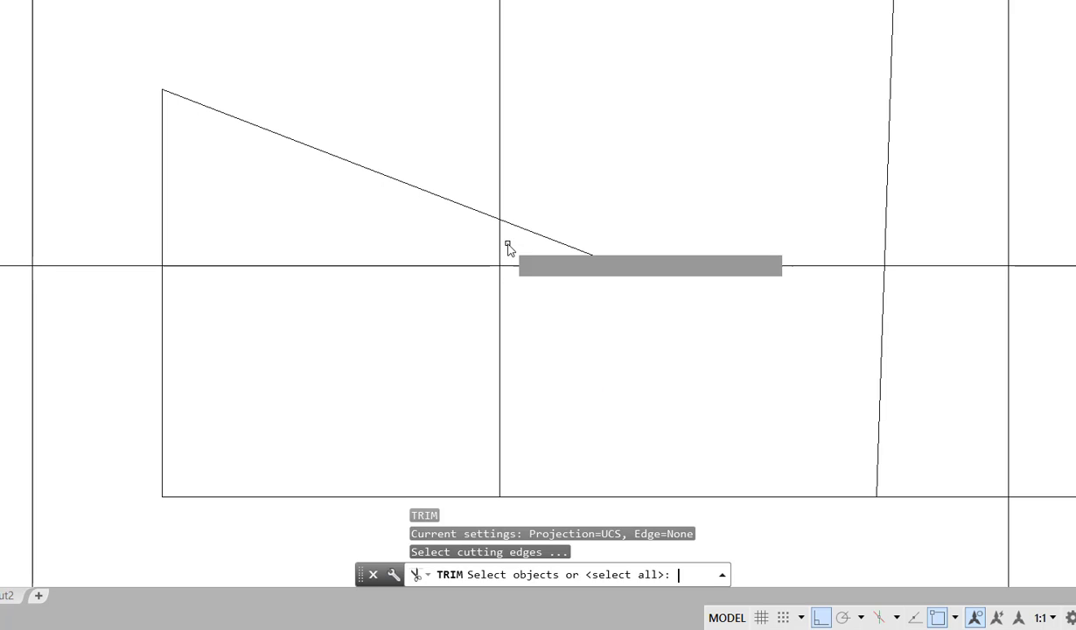
pyautogui.press('Return')
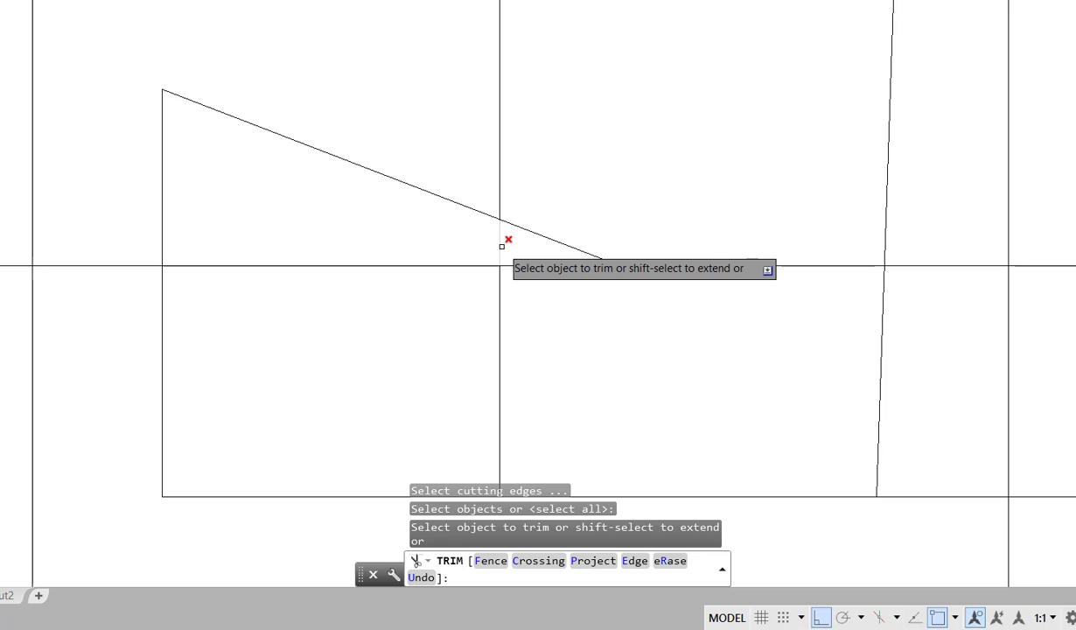
pyautogui.click(501, 246)
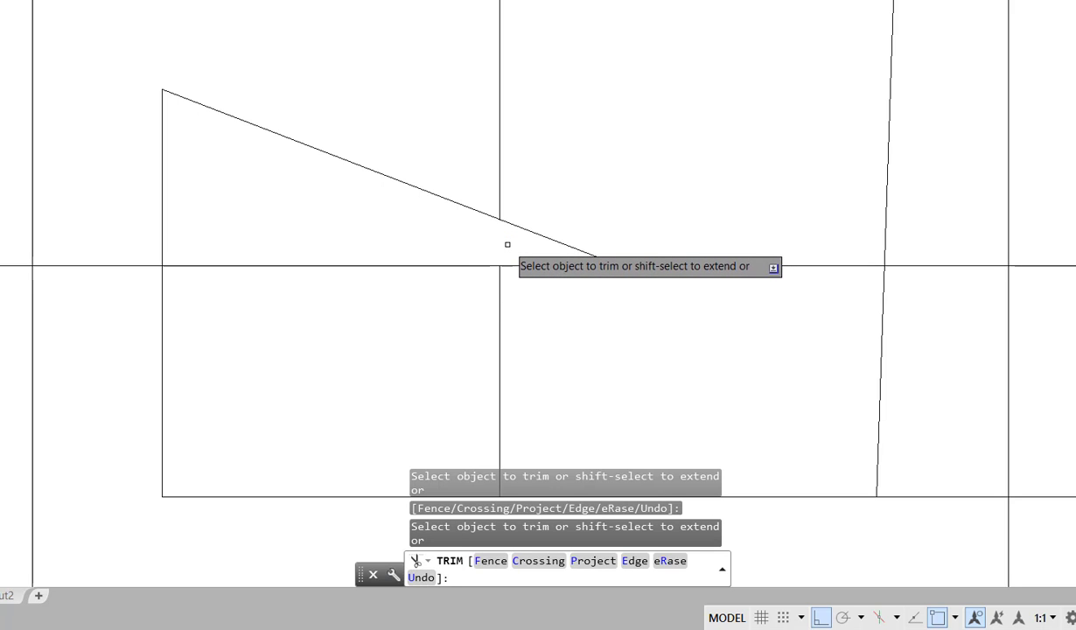
pyautogui.keyDown('shift'); pyautogui.click(507, 238); pyautogui.keyUp('shift')
pyautogui.press('Escape')
pyautogui.press('Escape')
pyautogui.press('Escape')
pyautogui.press('Escape')
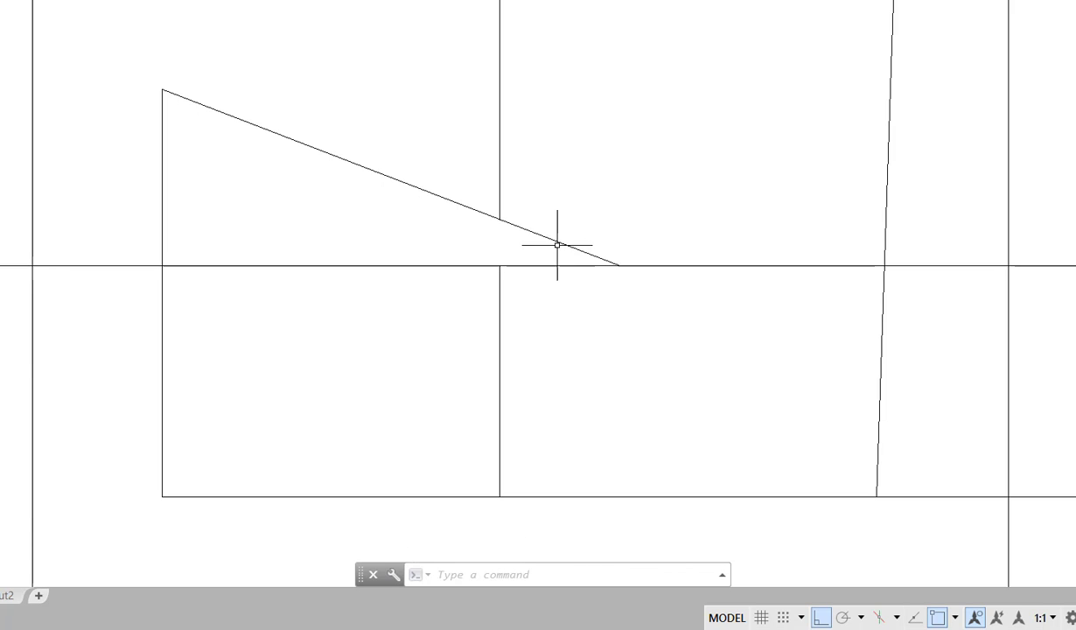
pyautogui.moveTo(537, 245); pyautogui.dragTo(432, 243, button='middle')
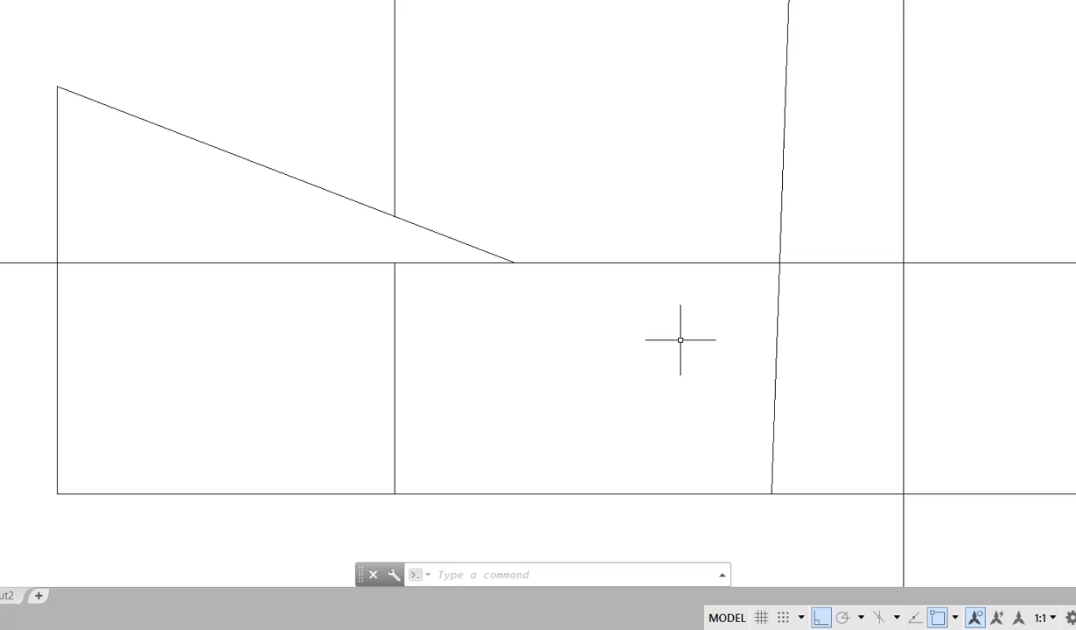
pyautogui.click(692, 263)
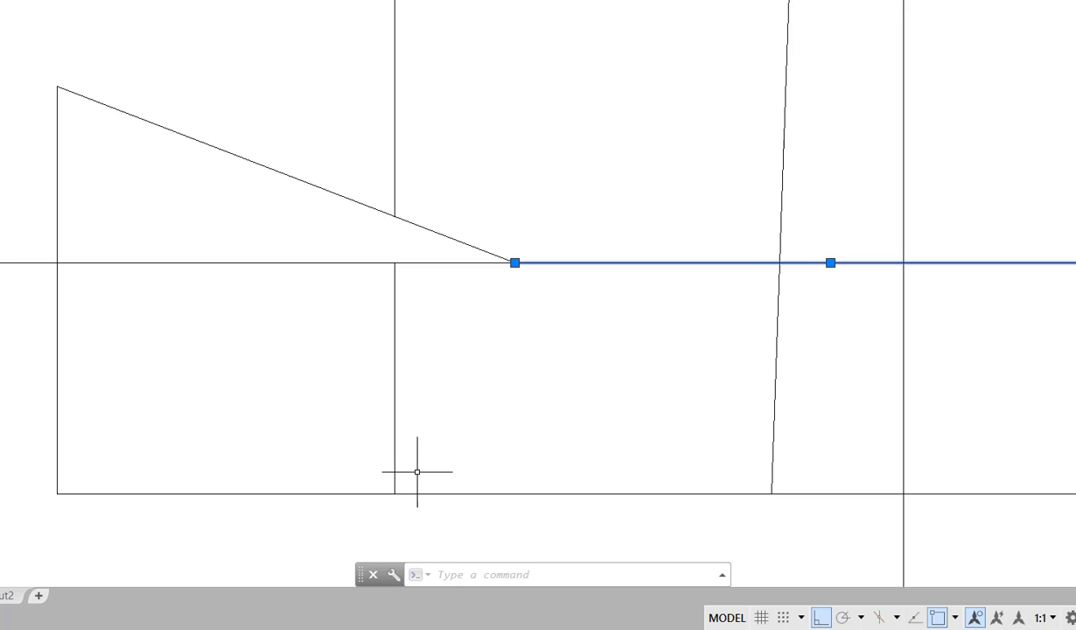
pyautogui.press('Escape')
pyautogui.press('Escape')
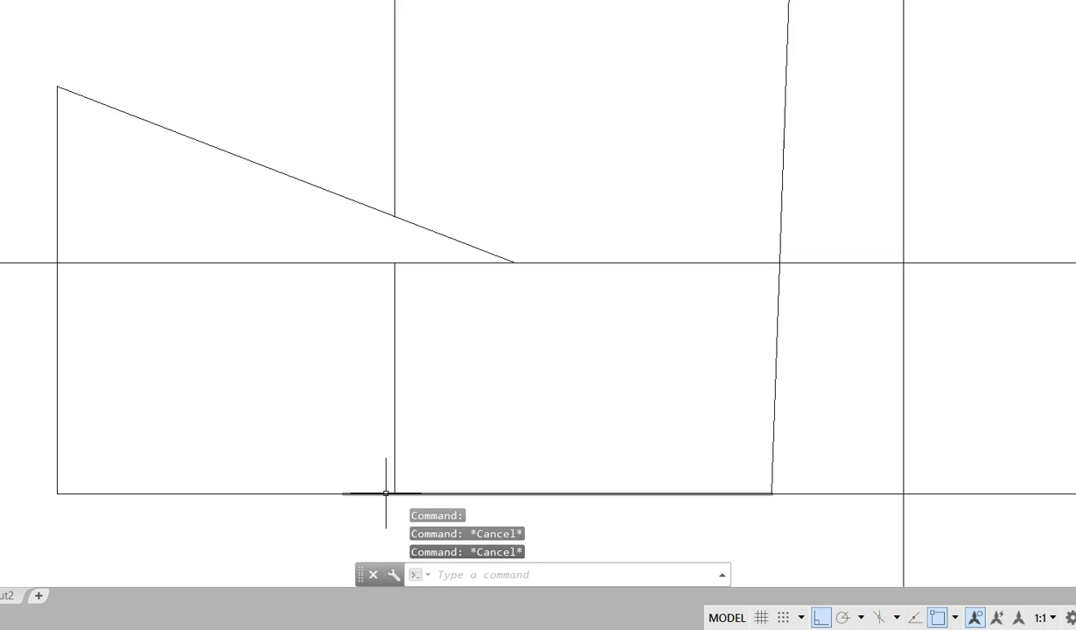
# Trim the horizontal line between the vertical and slanted lines, and the end of the sloped line past the vertical line
pyautogui.write('TR')
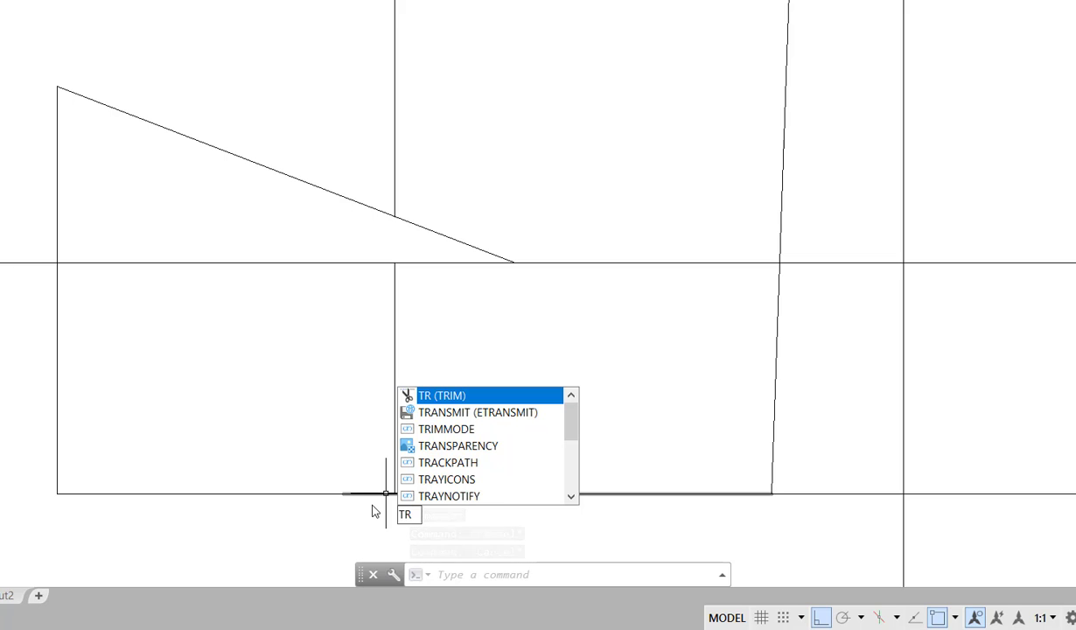
pyautogui.press('Return')
pyautogui.press('Return')
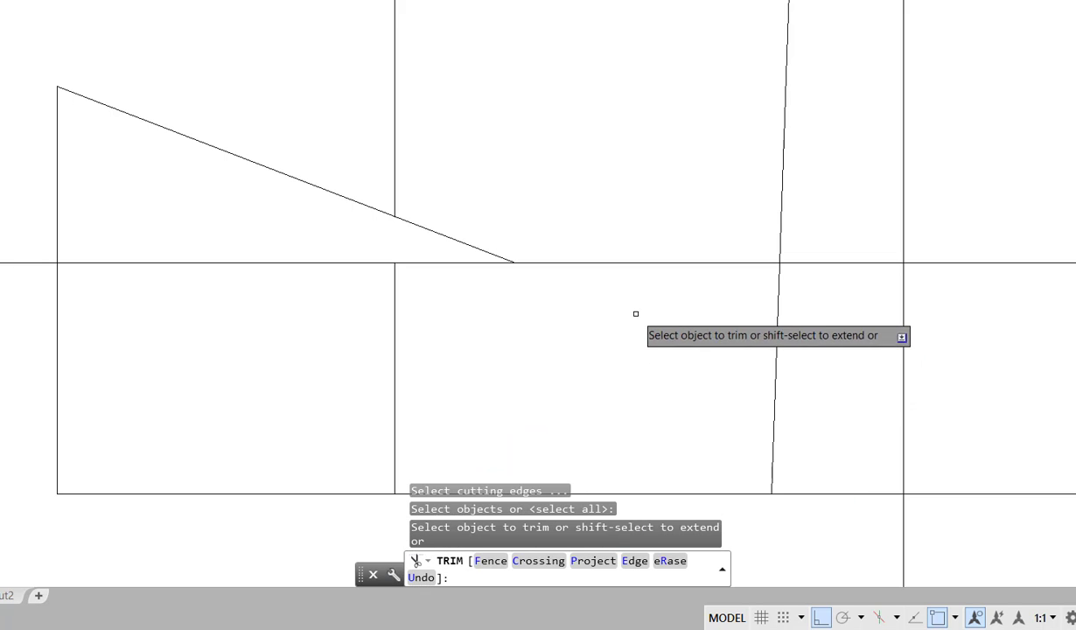
pyautogui.click(621, 263)
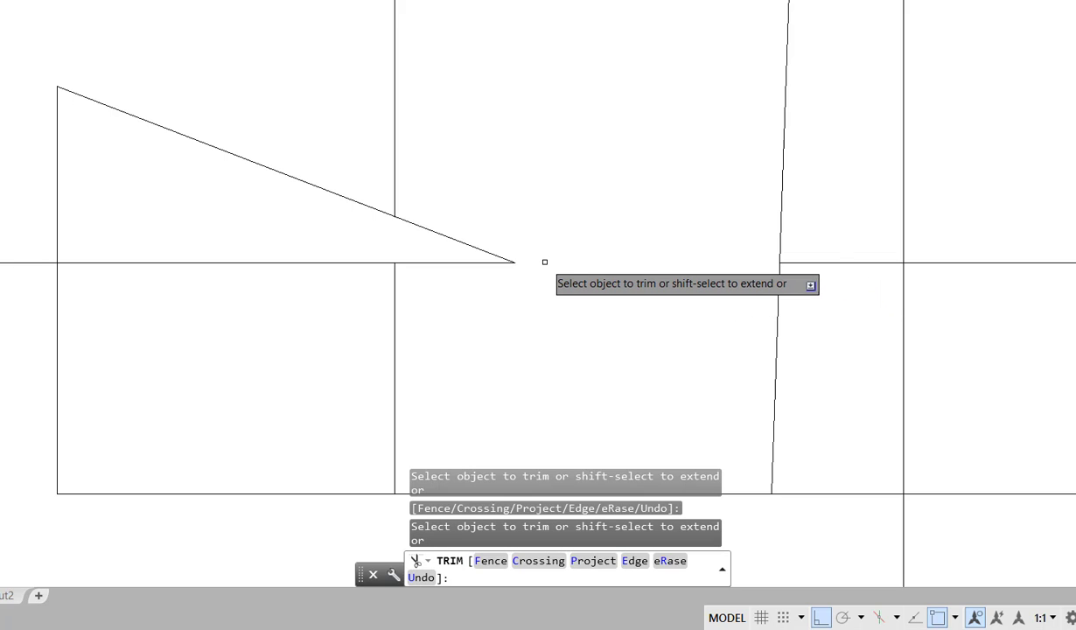
pyautogui.click(476, 244)
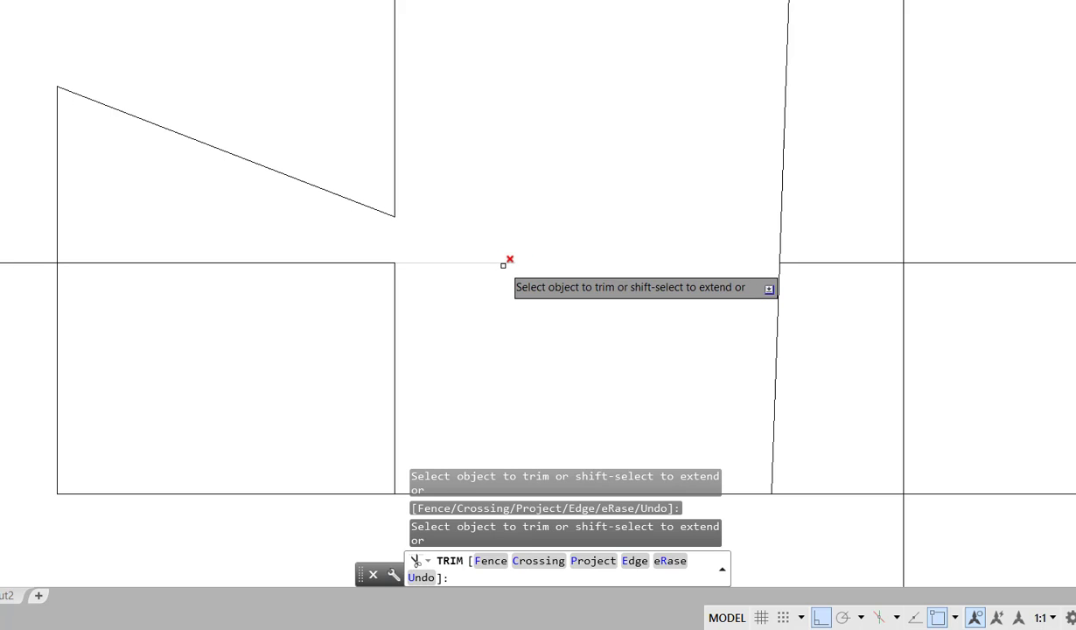
pyautogui.click(504, 262)
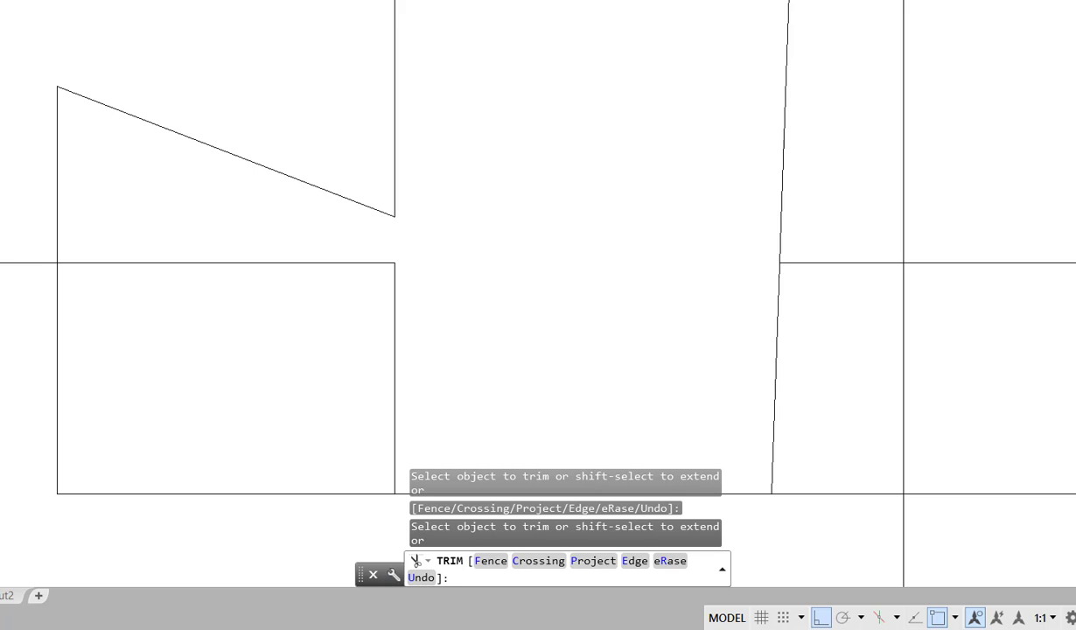
pyautogui.press('Escape')
# Draw one continuous chain of horizontal and vertical lines forming overlapping rectangles in the empty area between the vertical and slanted lines
pyautogui.write('l')
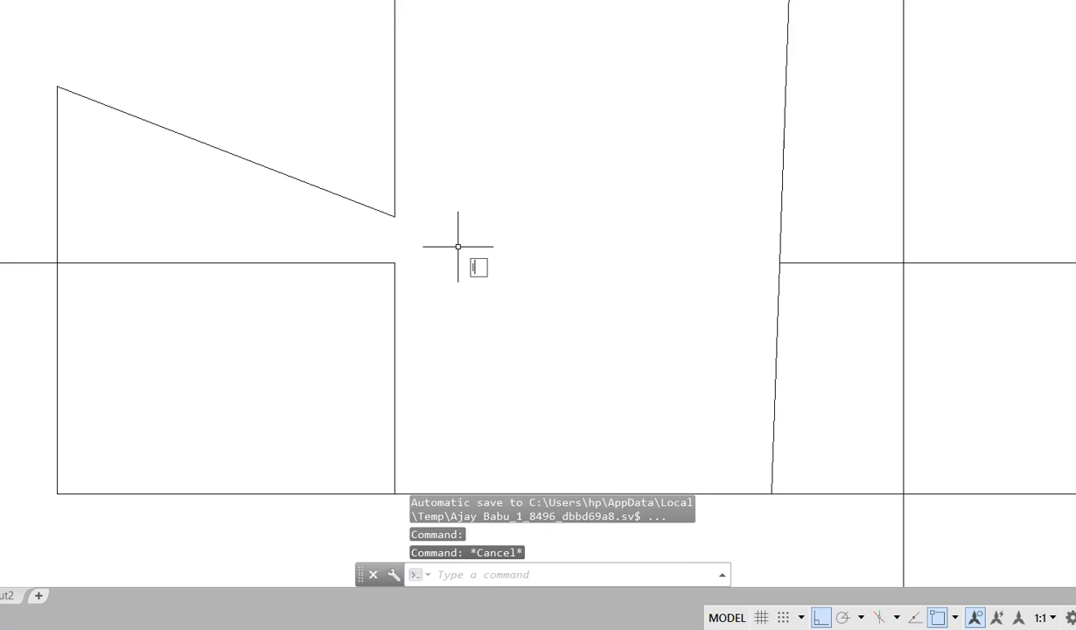
pyautogui.press('Return')
pyautogui.click(465, 193)
pyautogui.click(680, 191)
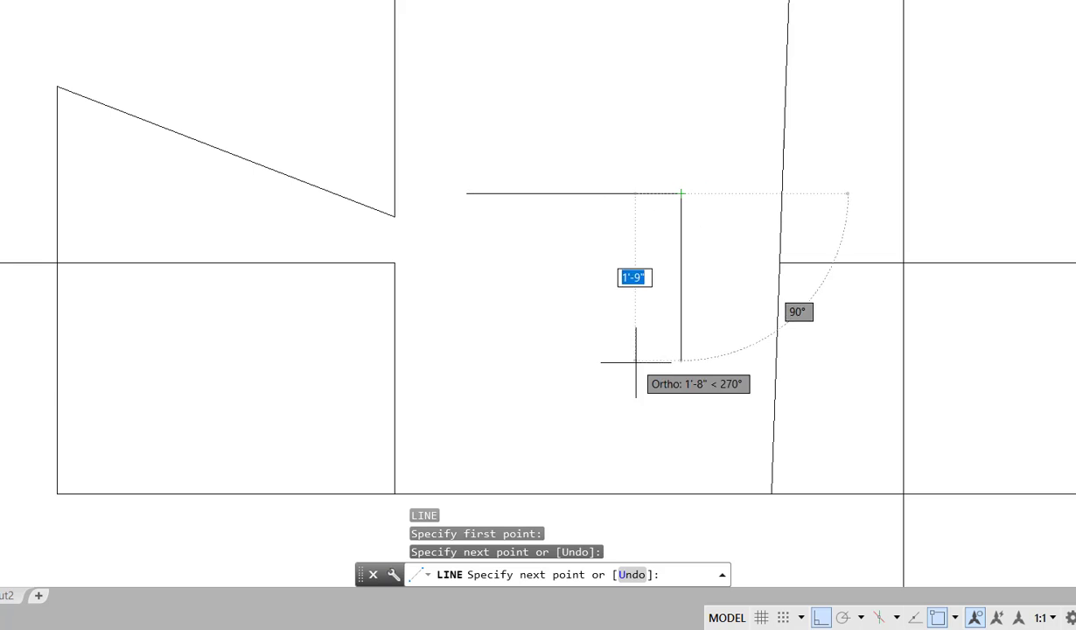
pyautogui.click(643, 372)
pyautogui.click(571, 293)
pyautogui.click(571, 226)
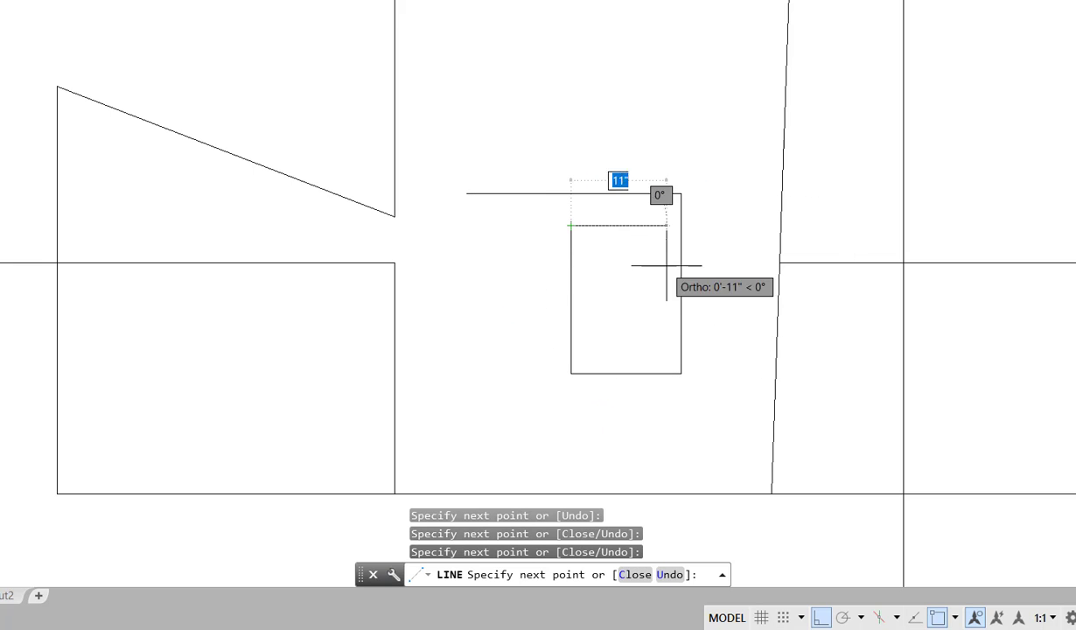
pyautogui.click(667, 263)
pyautogui.click(666, 311)
pyautogui.click(602, 311)
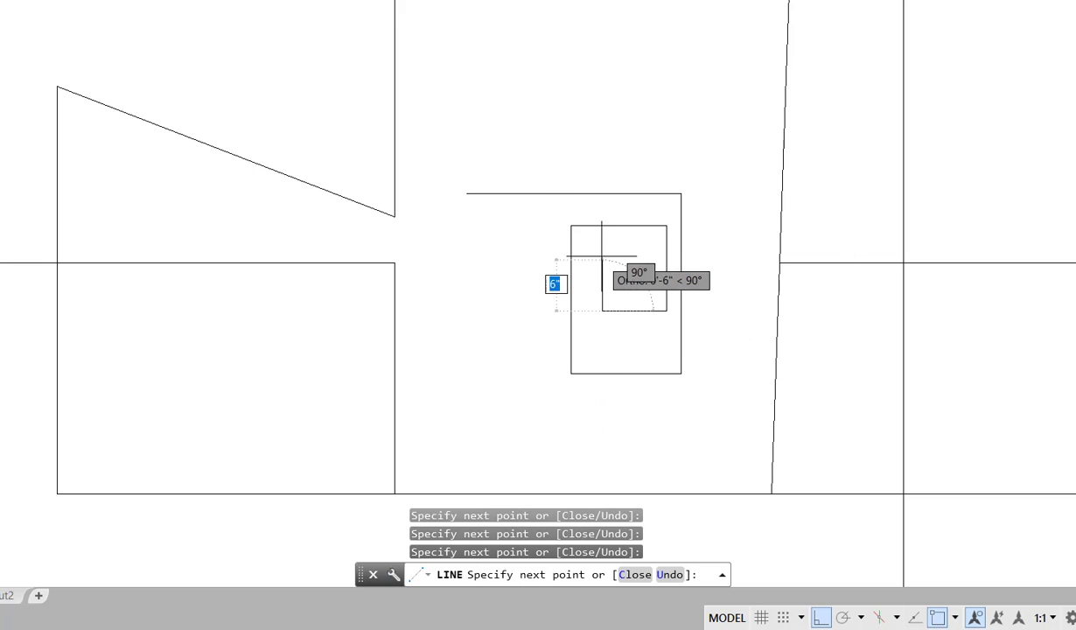
pyautogui.click(602, 192)
pyautogui.click(601, 134)
pyautogui.click(659, 134)
pyautogui.click(659, 255)
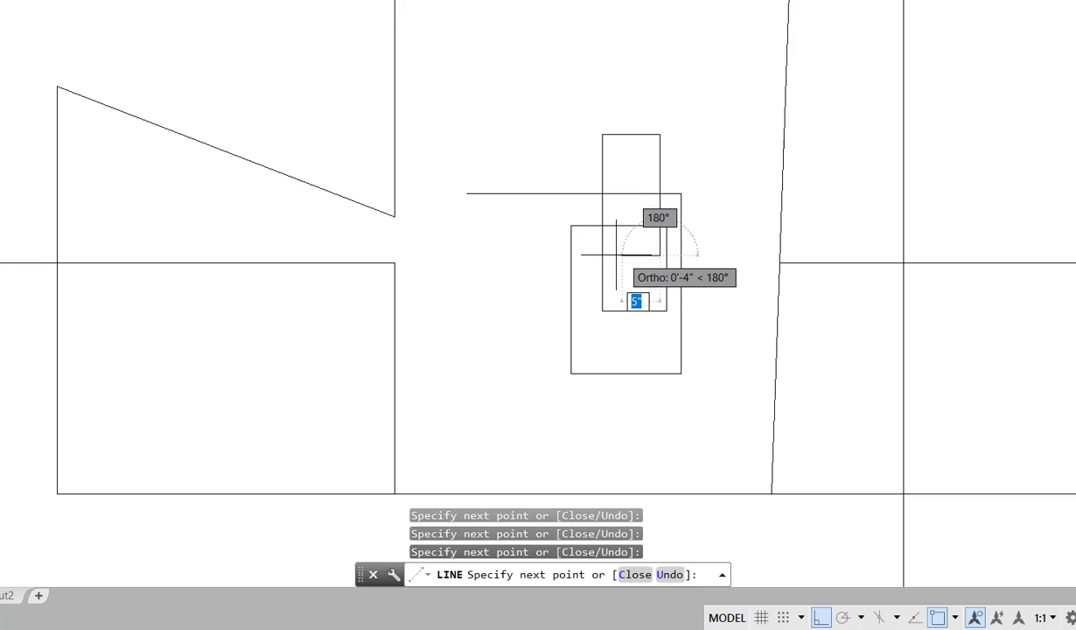
pyautogui.click(603, 256)
pyautogui.press('Escape')
pyautogui.press('Escape')
pyautogui.press('Escape')
# Trim the short horizontal overhang that extends past the vertical side of the overlapping rectangles
pyautogui.scroll(6, 570, 272)
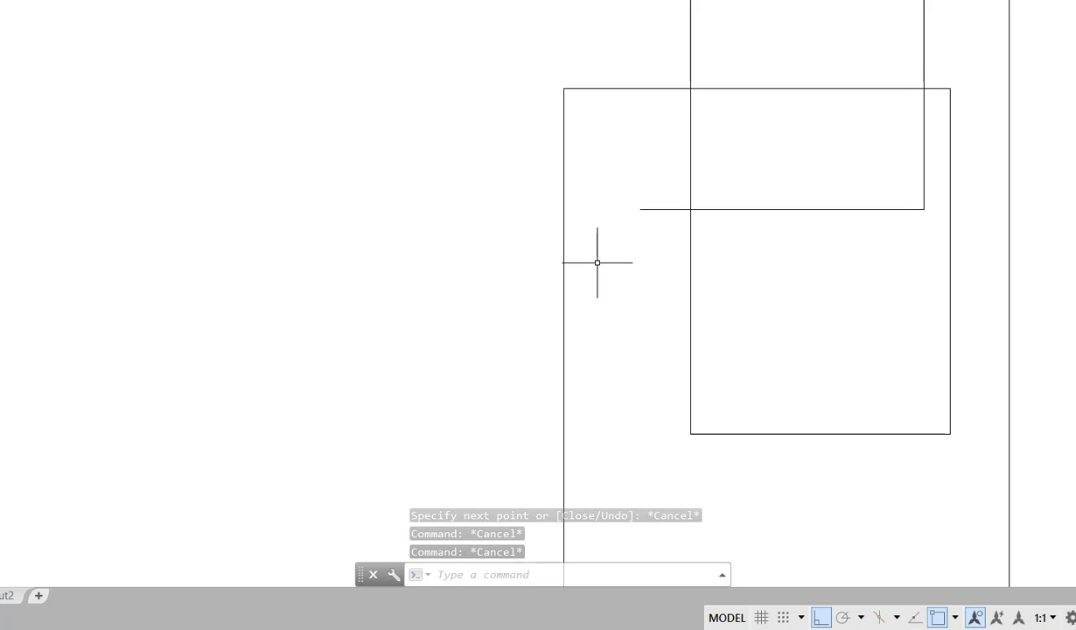
pyautogui.write('TR')
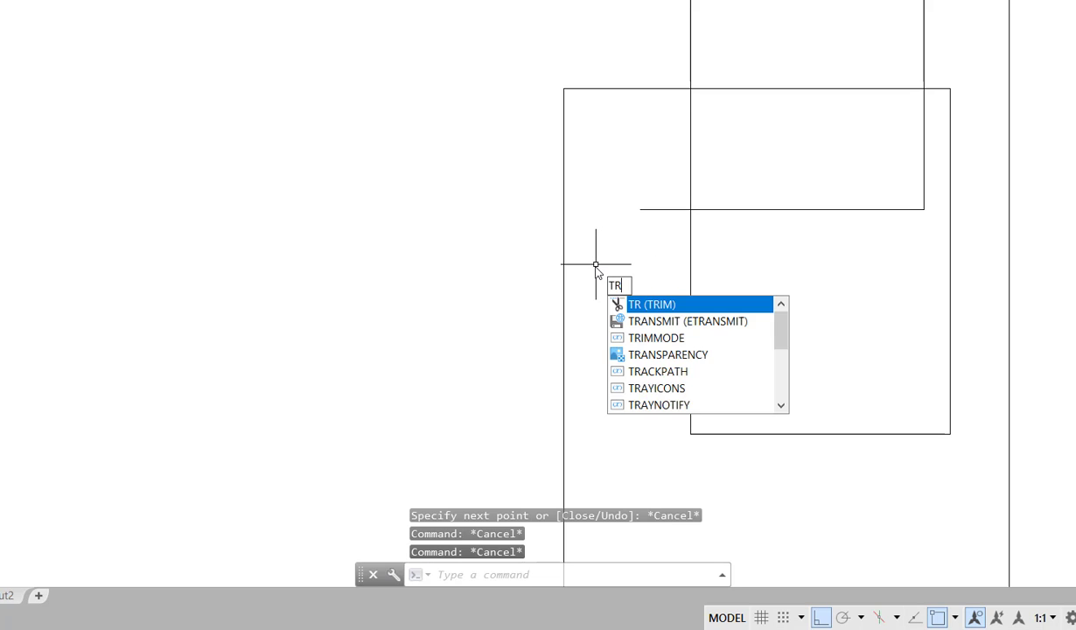
pyautogui.press('Return')
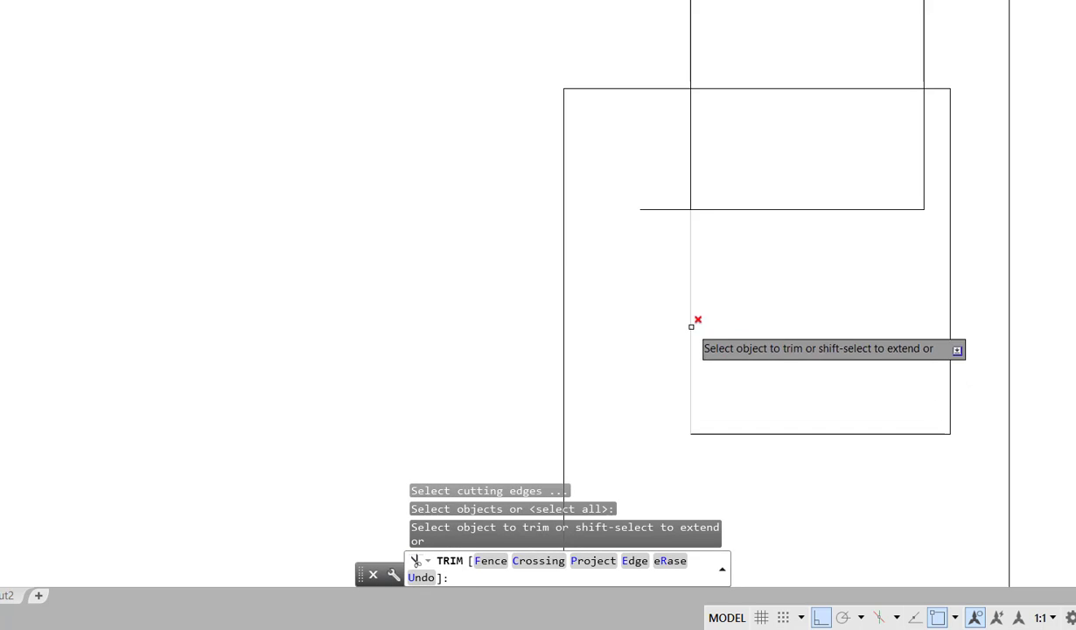
pyautogui.click(669, 209)
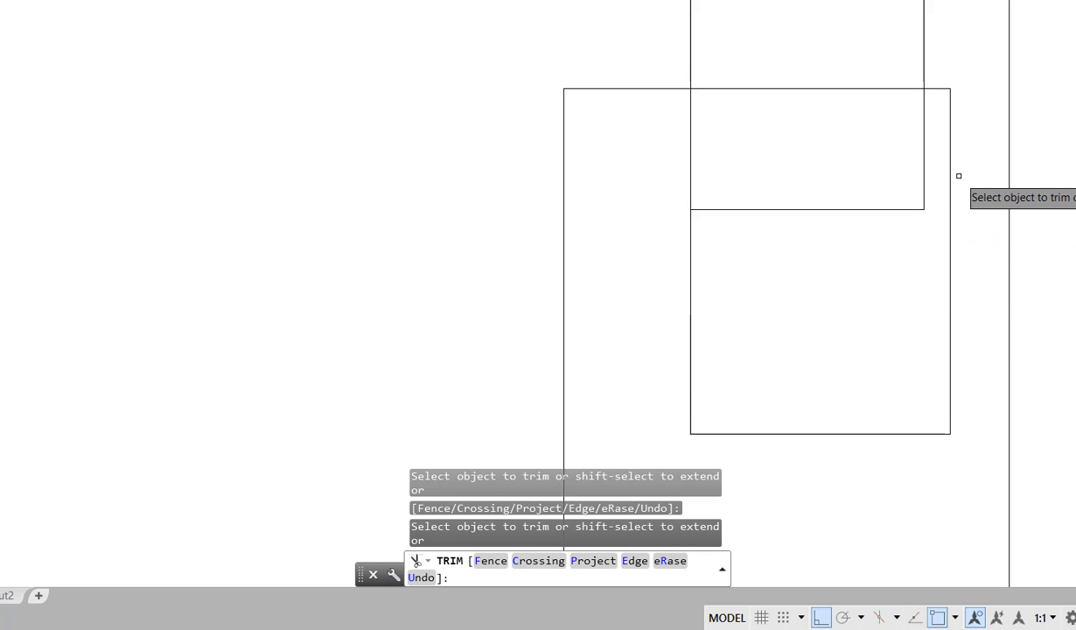
pyautogui.press('Escape')
pyautogui.press('Escape')
pyautogui.press('Escape')
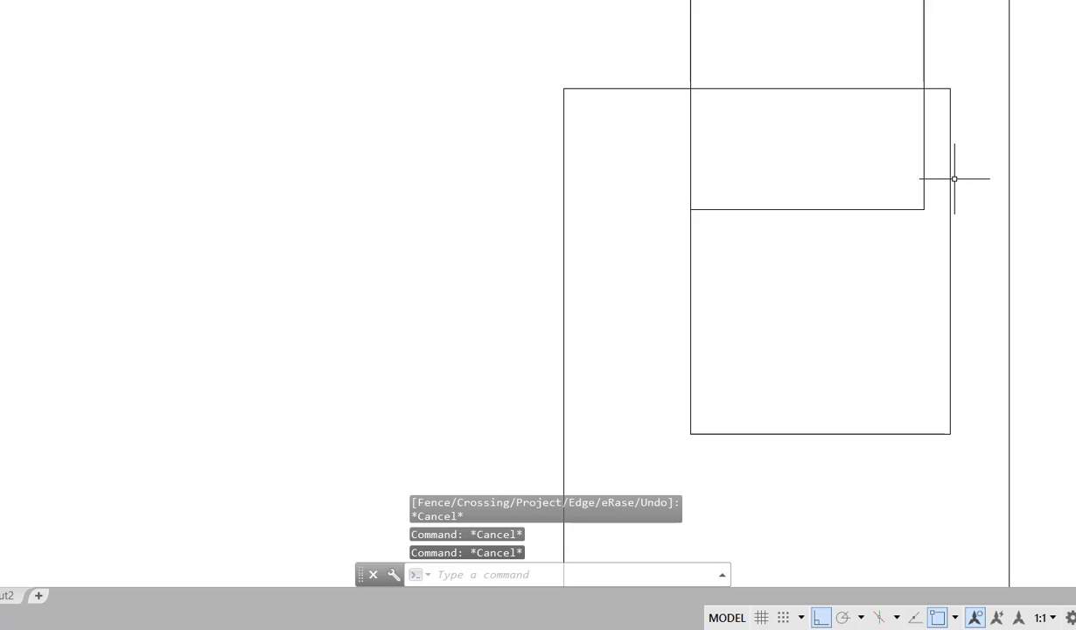
pyautogui.press('Escape')
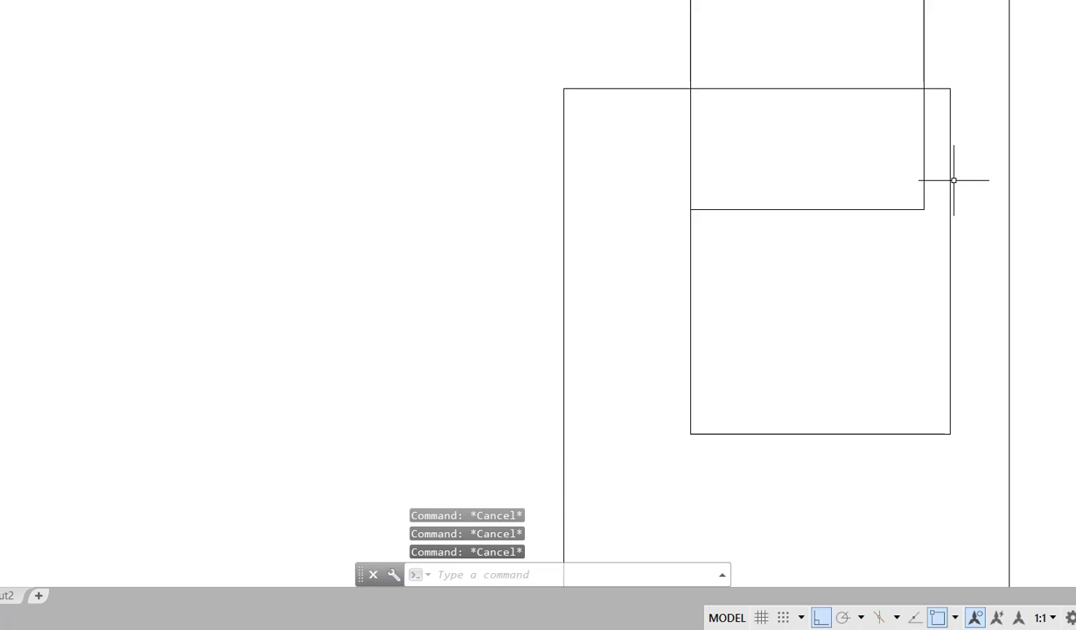